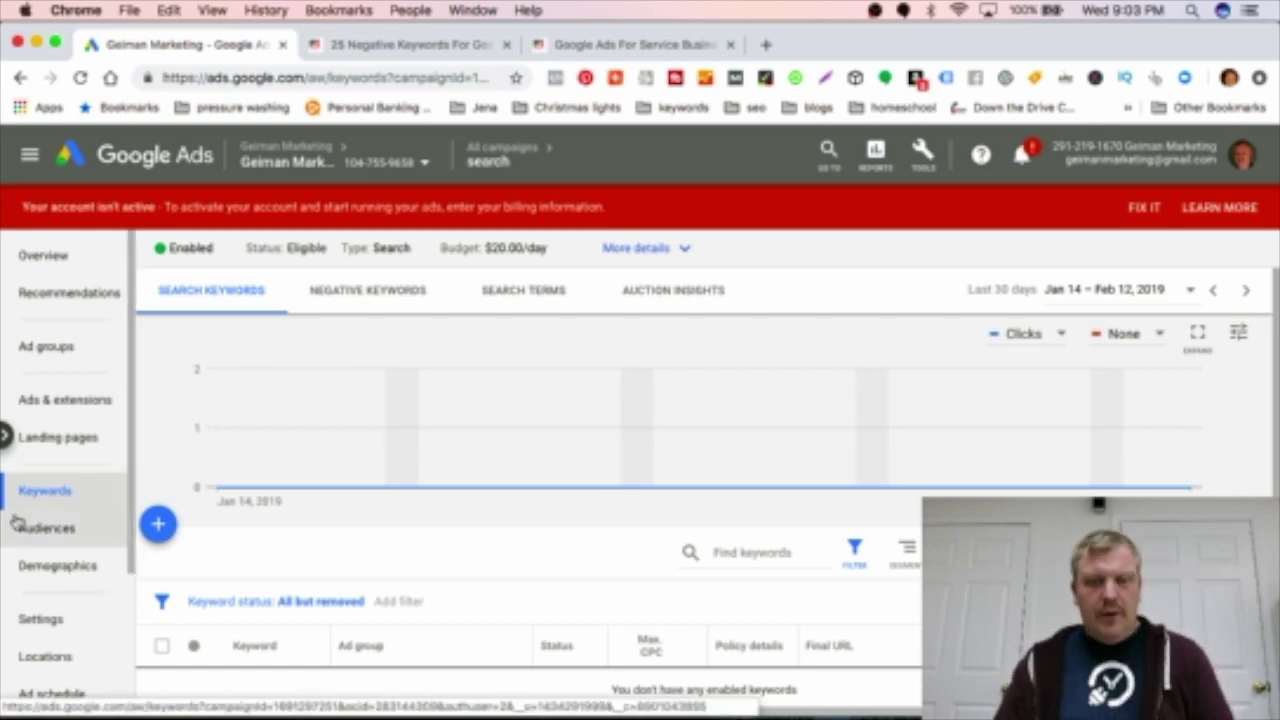
Step: Review the search campaign's ad groups and its search keywords
click(46, 506)
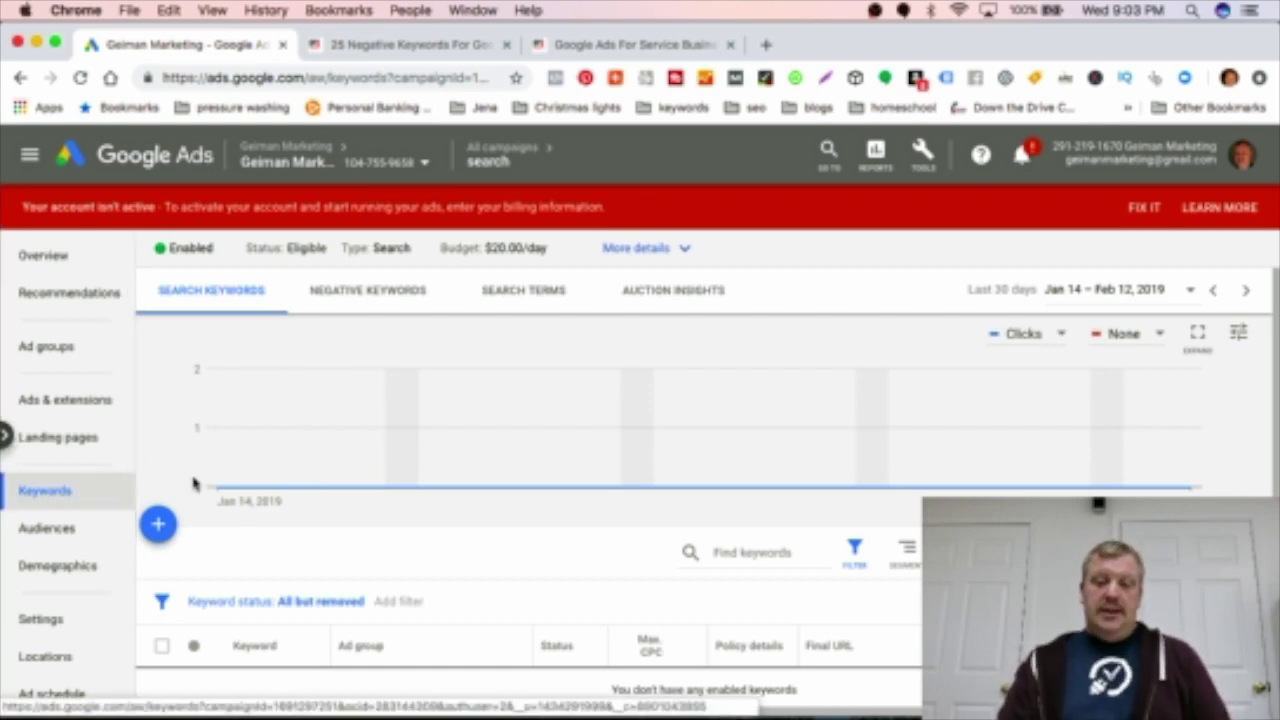
click(63, 347)
scroll(315, 452, down, 3)
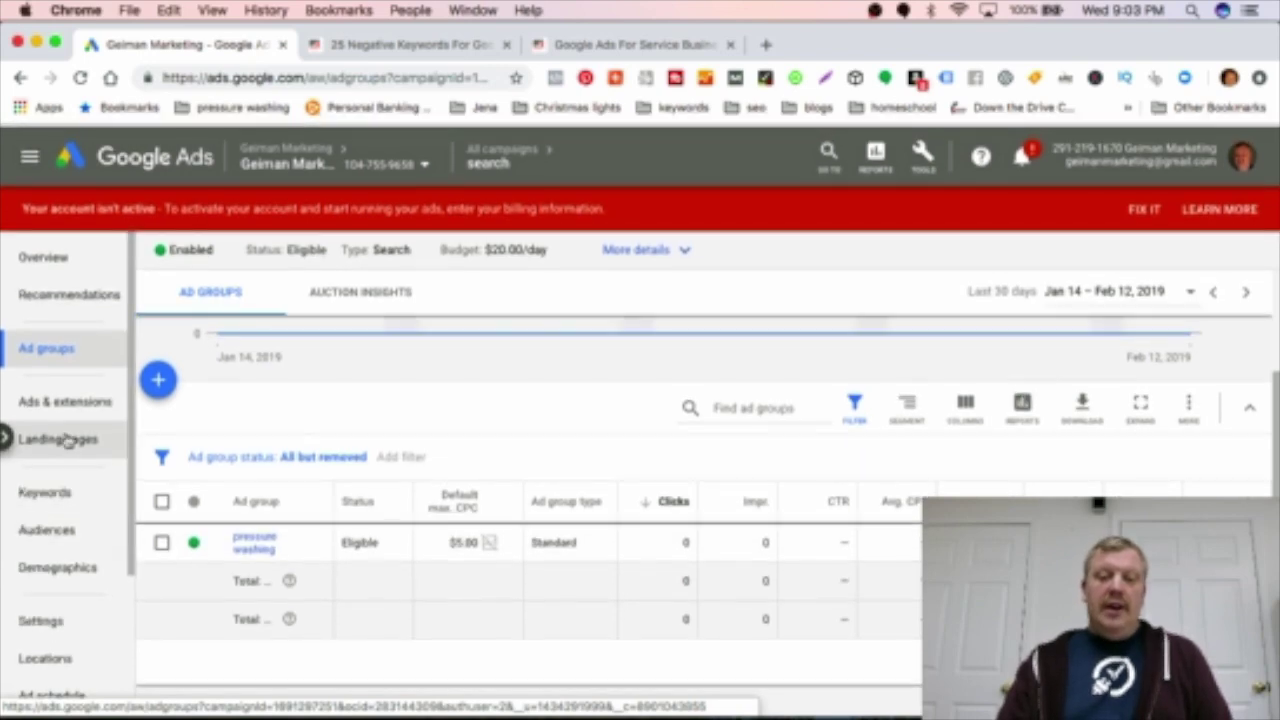
scroll(66, 440, down, 3)
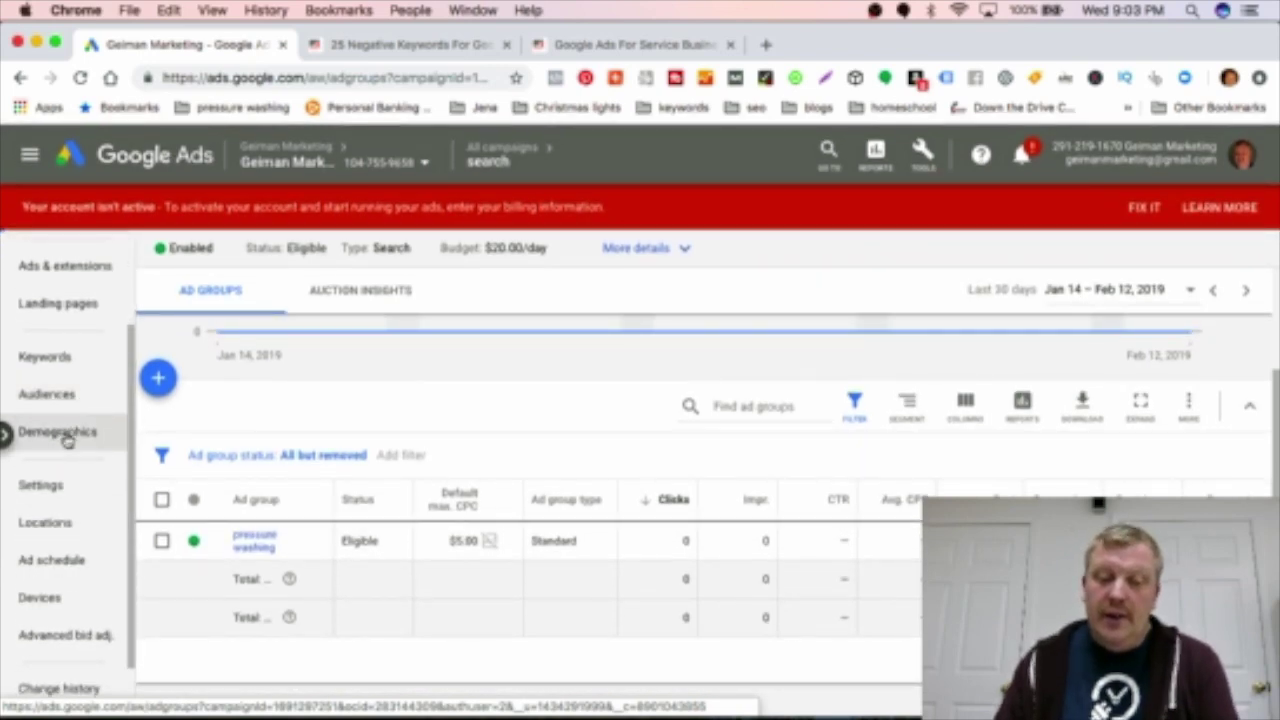
click(74, 357)
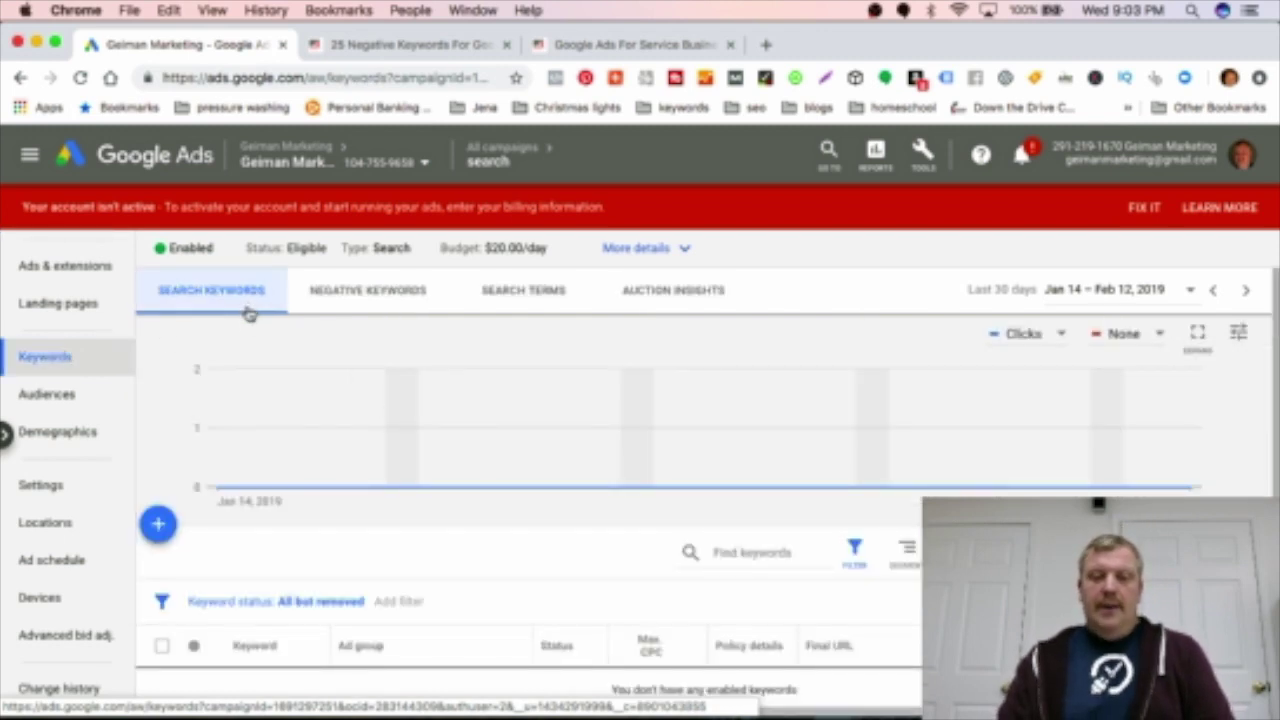
scroll(326, 606, down, 3)
scroll(326, 606, up, 3)
Step: Start adding new negative keywords to the search campaign, with Campaign as the level they apply to
click(366, 296)
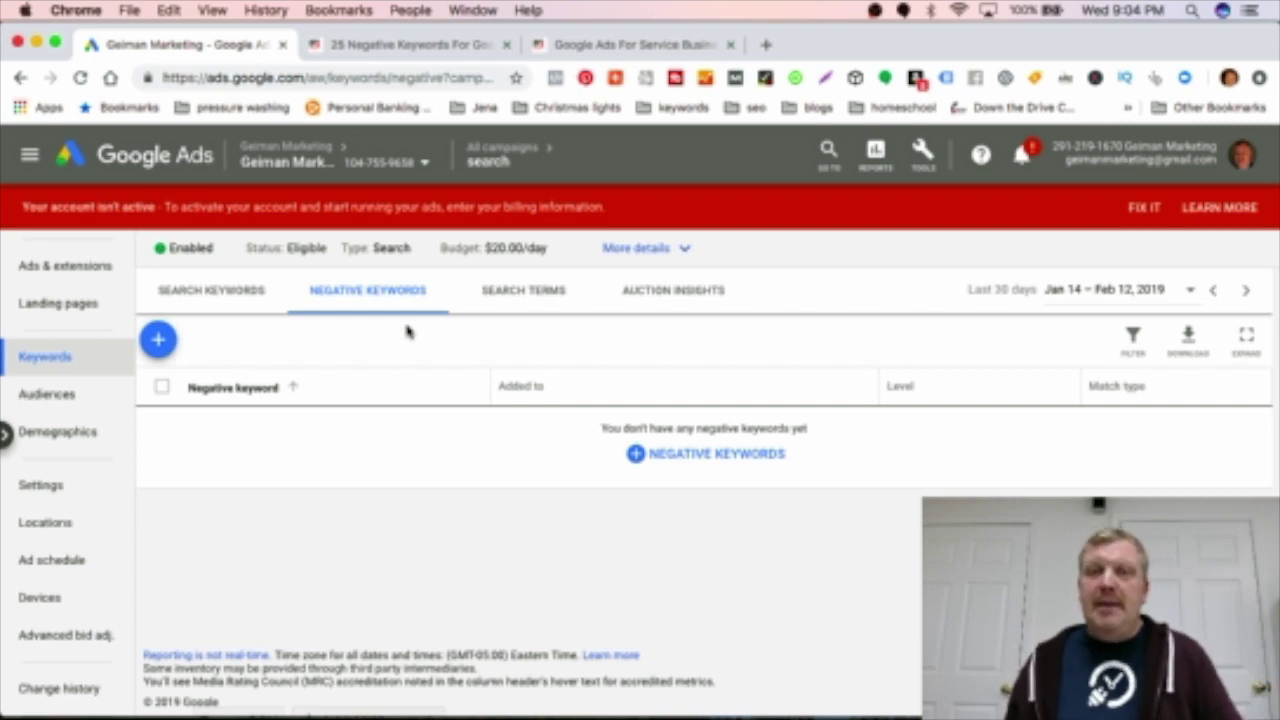
click(158, 341)
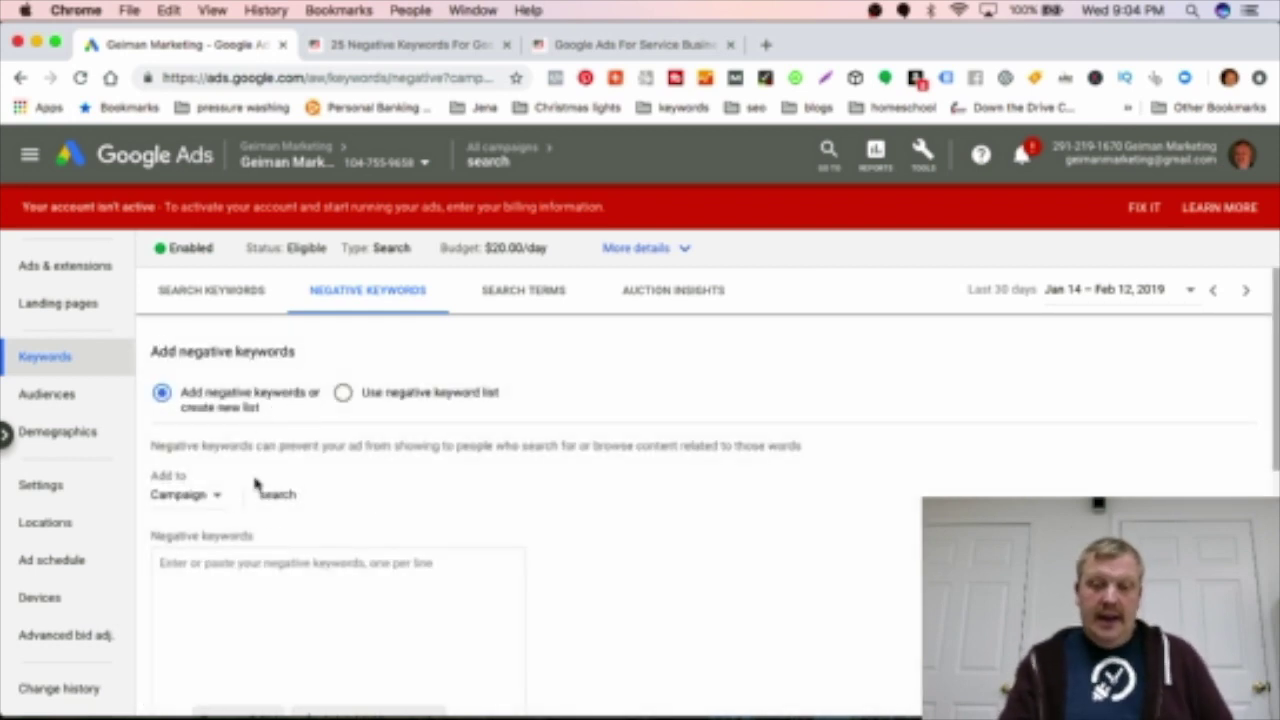
click(220, 501)
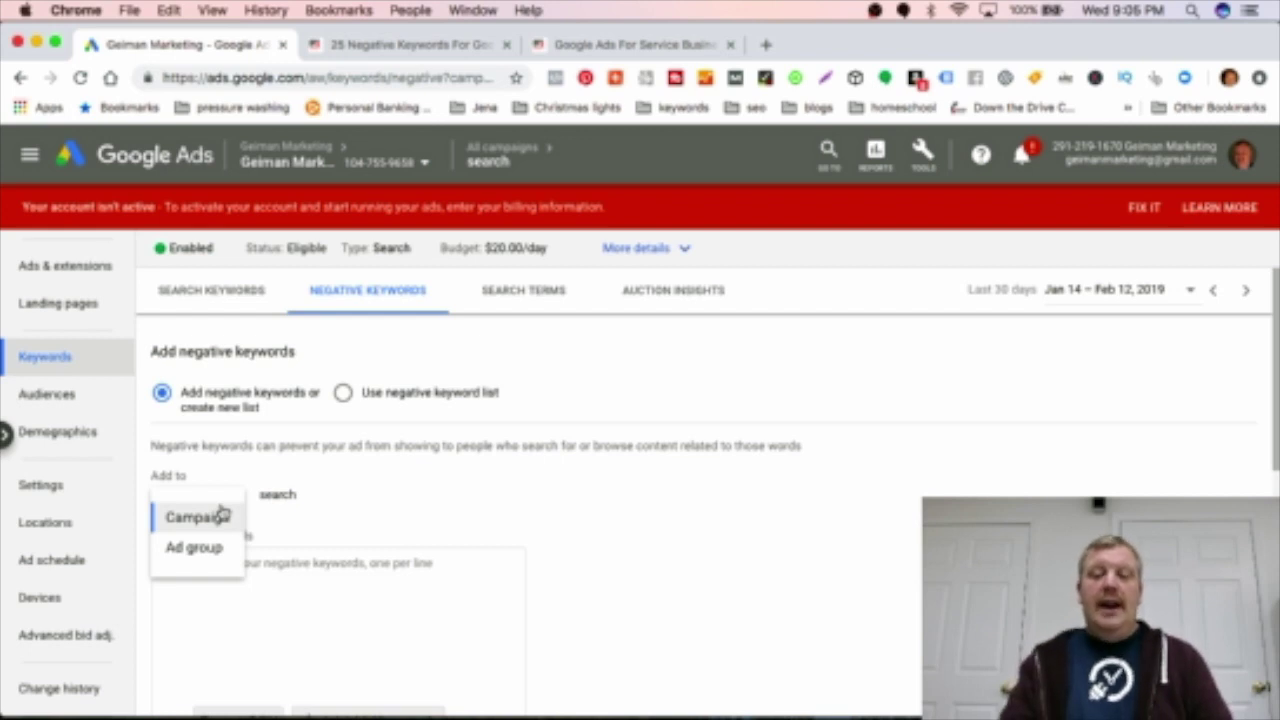
click(221, 515)
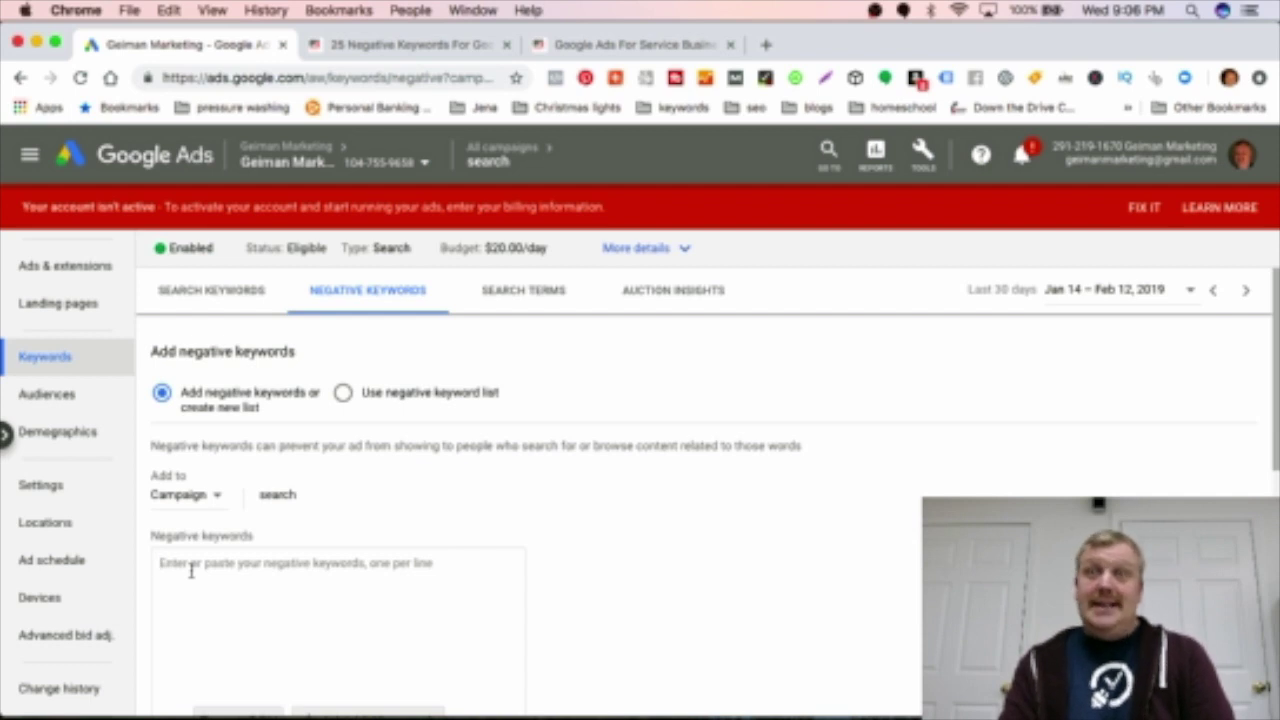
Step: Enter "lowes" and "home depot" as negative keywords on separate lines and save them
text(lowes)
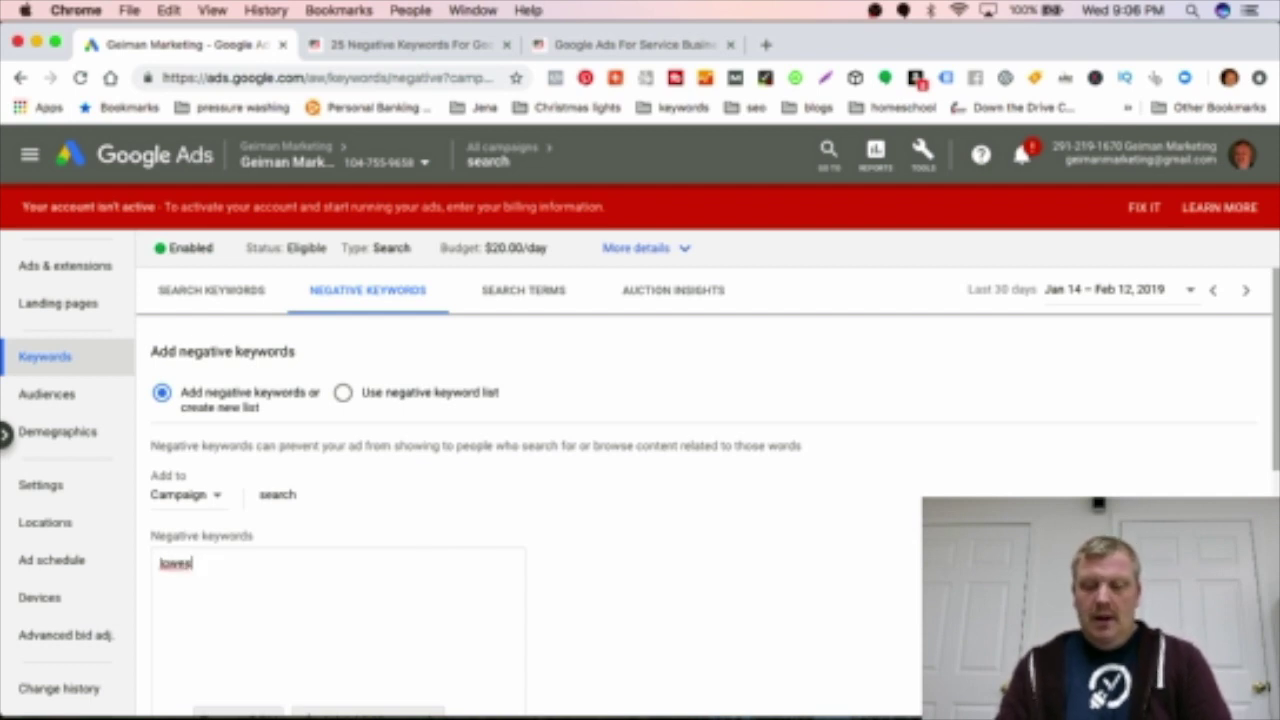
key(Return)
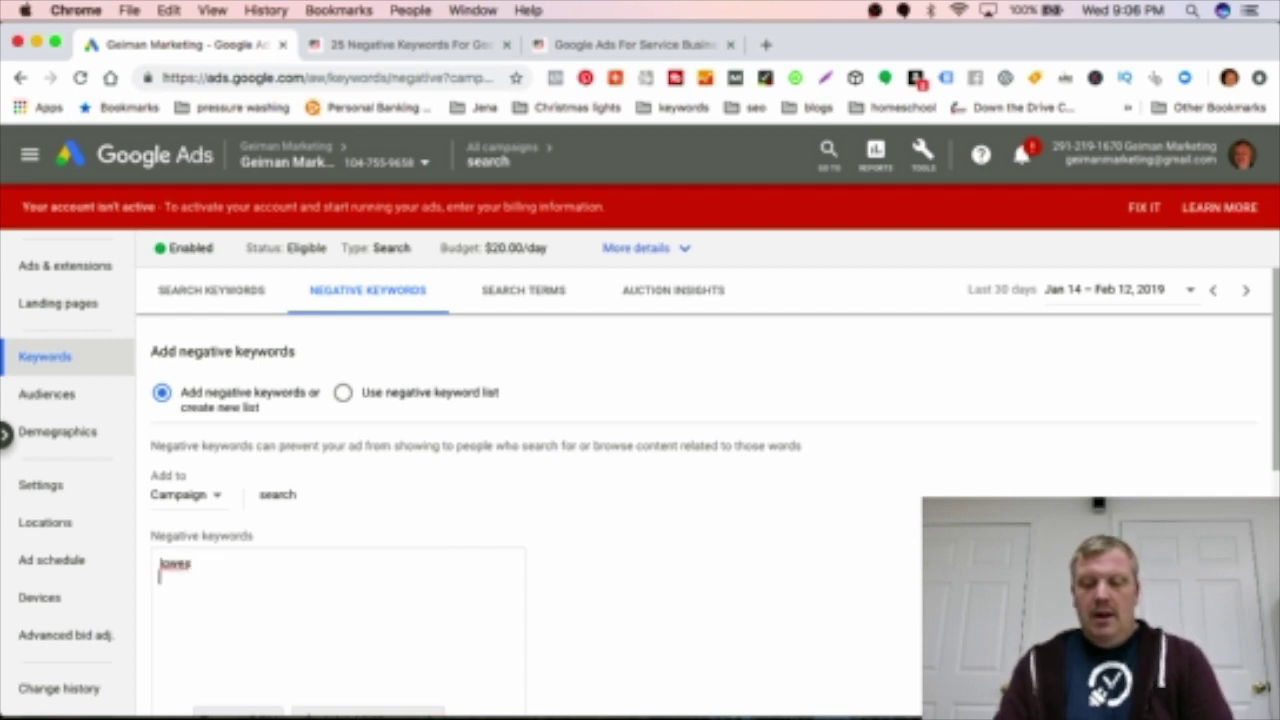
text(home depot)
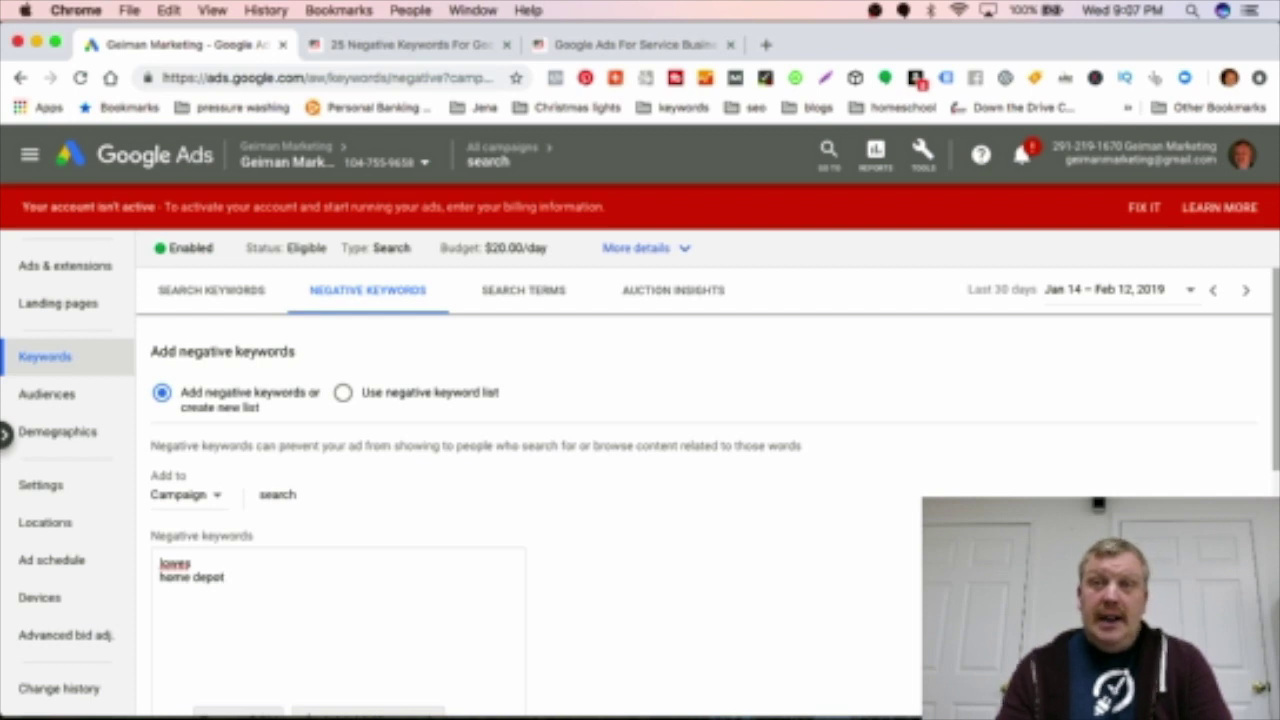
scroll(360, 585, down, 8)
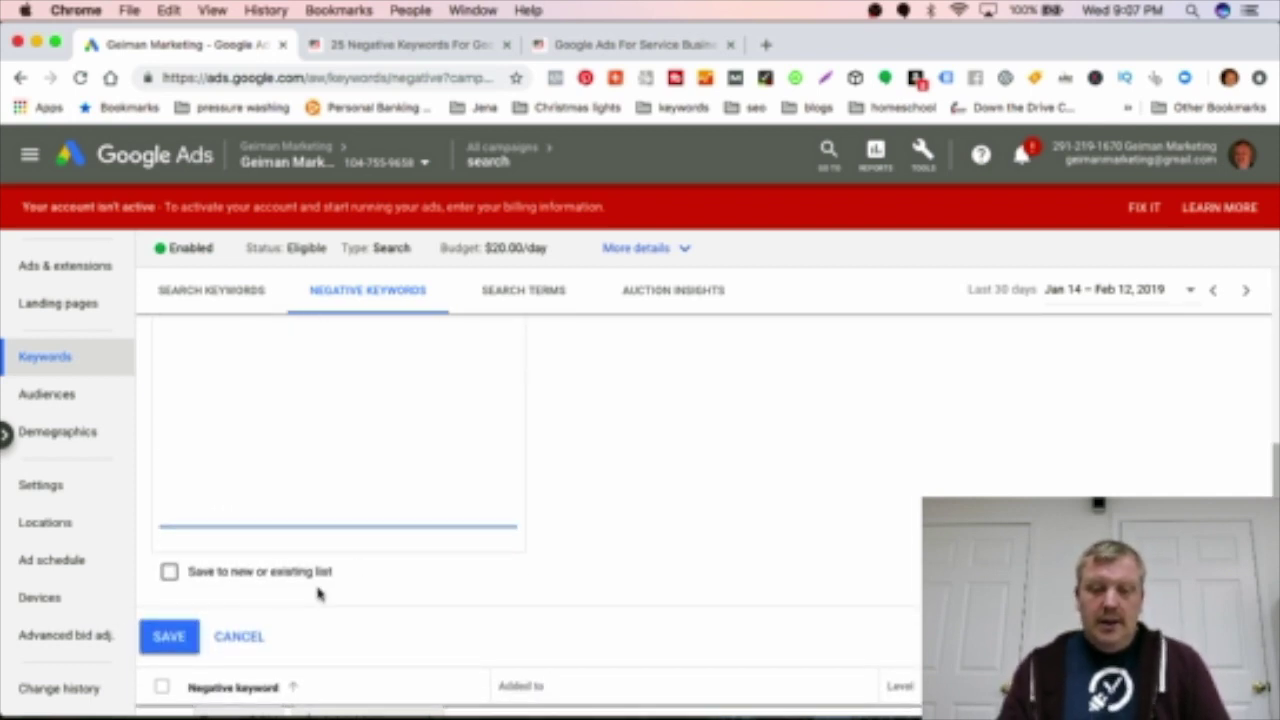
scroll(317, 592, down, 2)
click(170, 568)
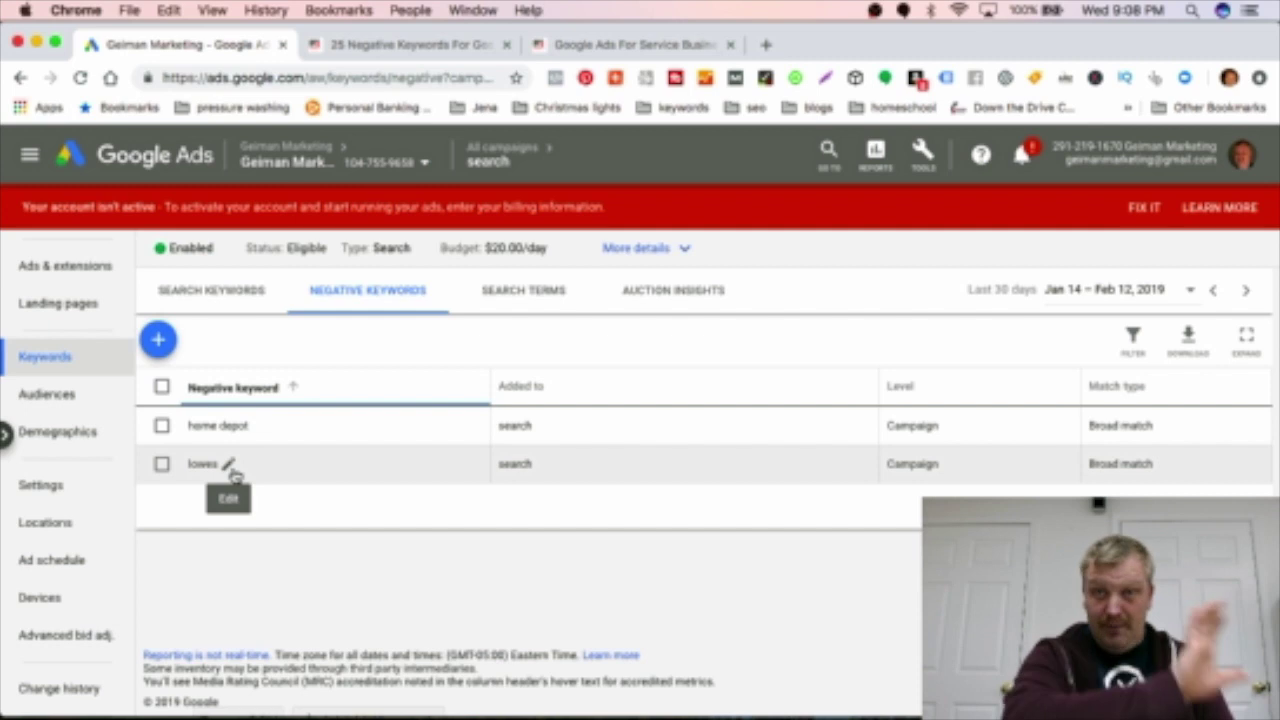
Step: Look over the search campaign's search terms report
click(524, 288)
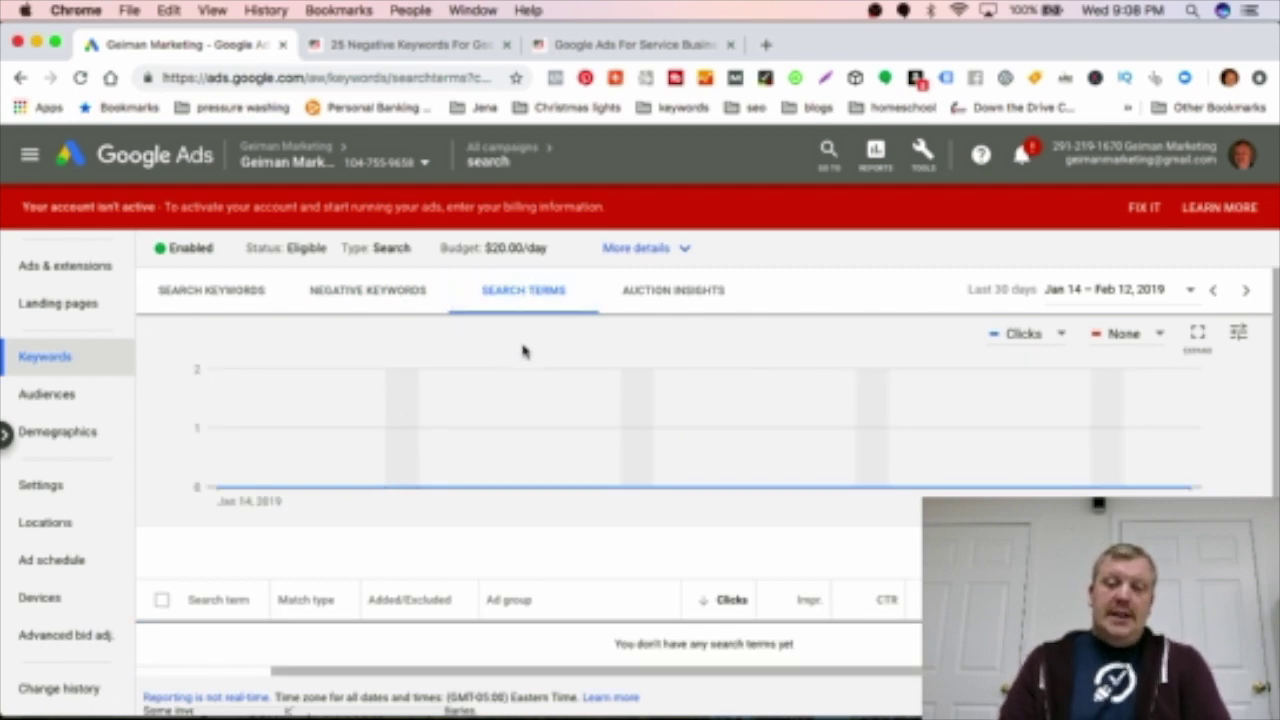
scroll(523, 350, down, 1)
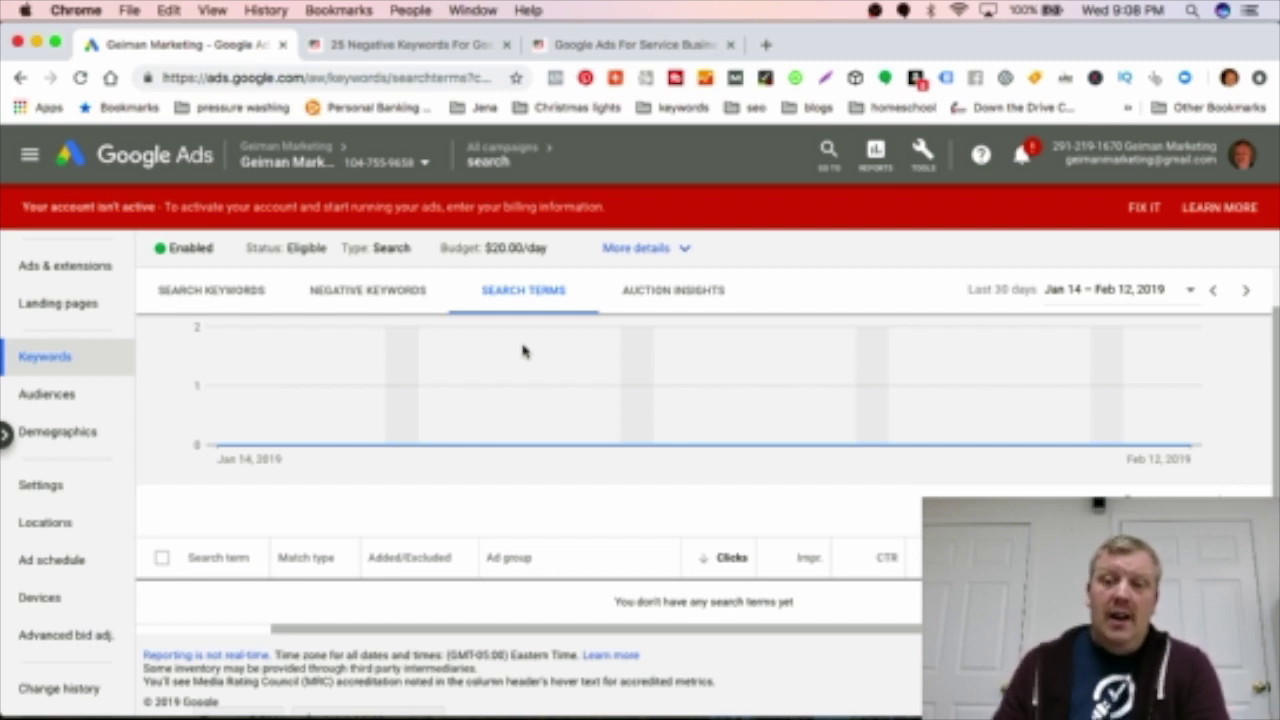
Step: View the service packages on the Google Ads For Service Businesses page and the free 25 negative keywords page, and return to Google Ads
click(599, 48)
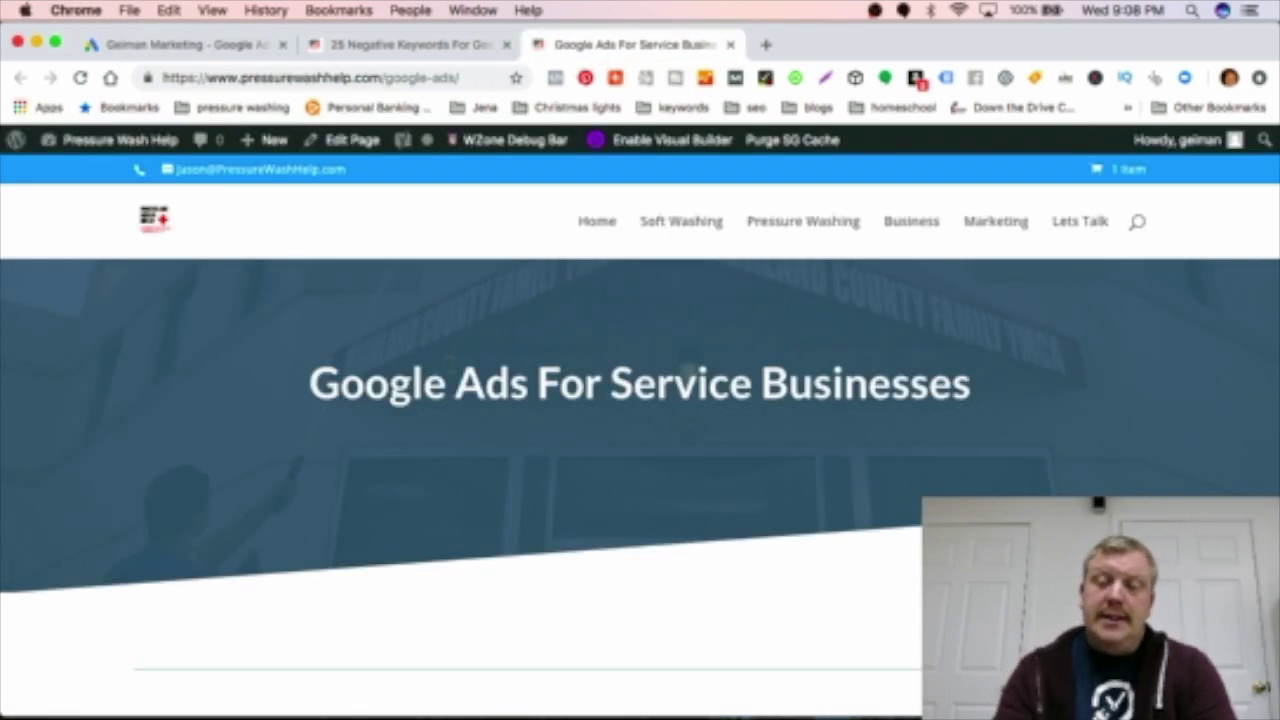
scroll(449, 370, down, 10)
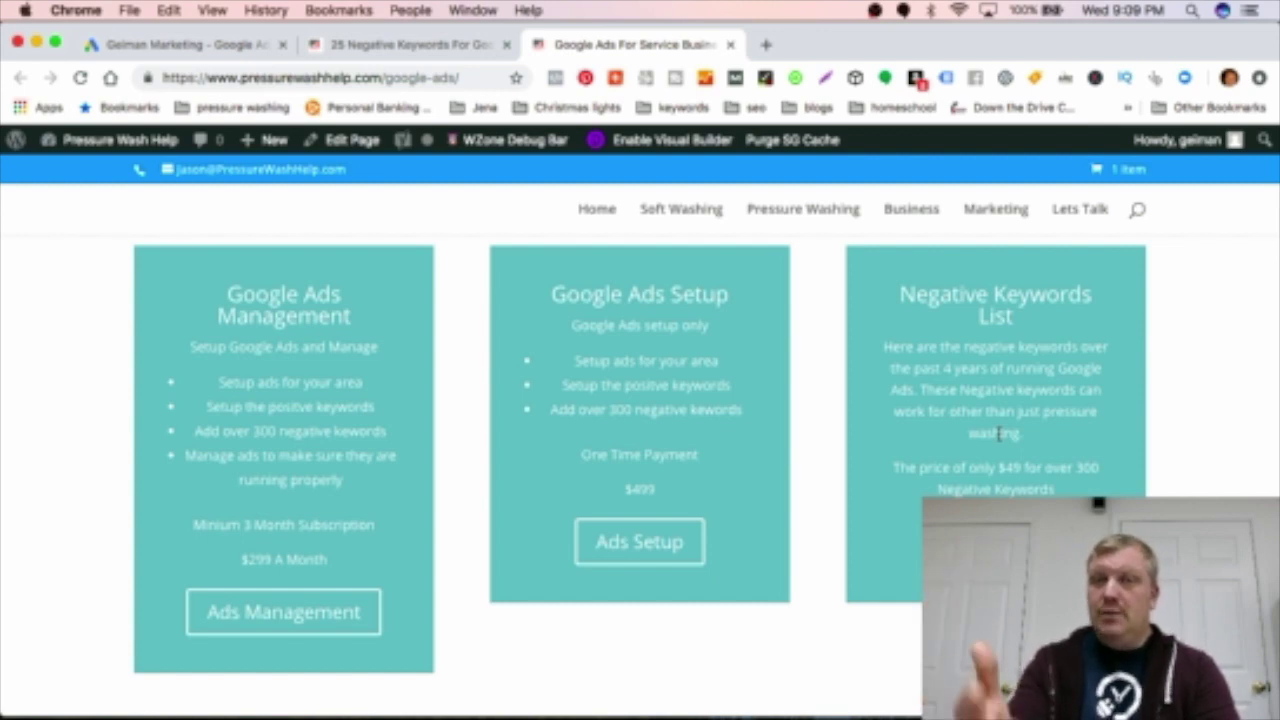
click(343, 48)
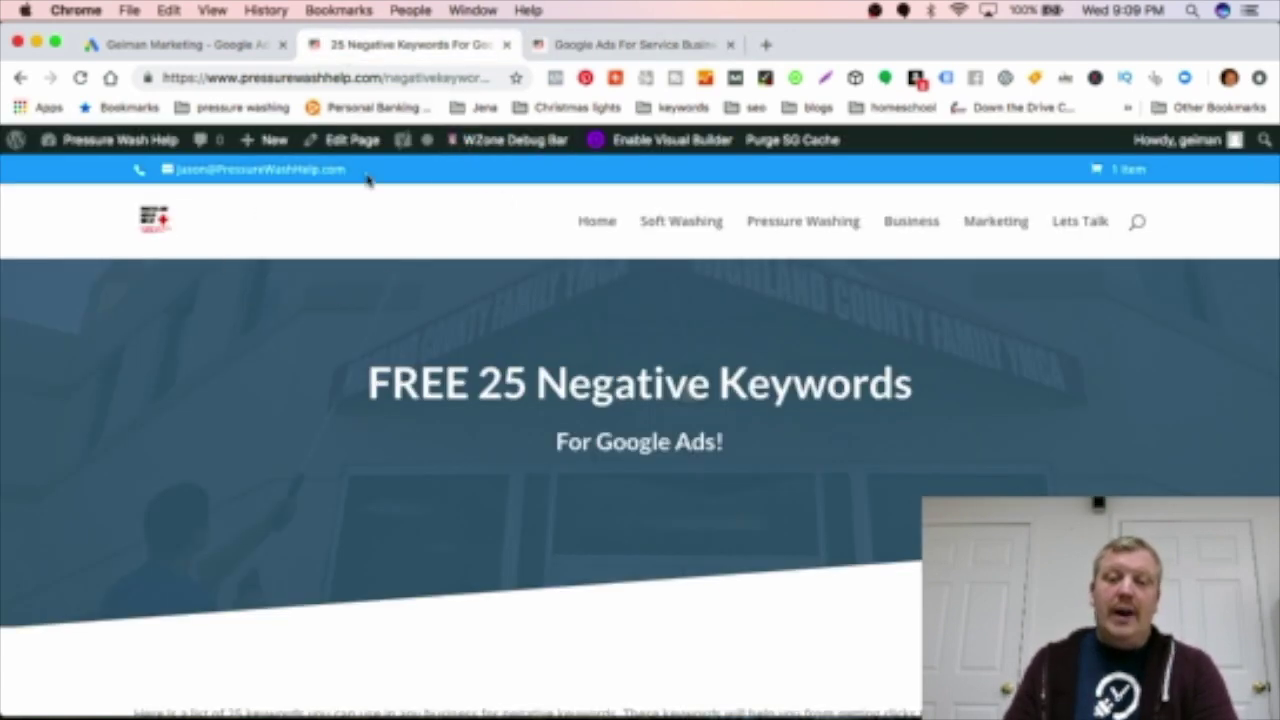
click(663, 48)
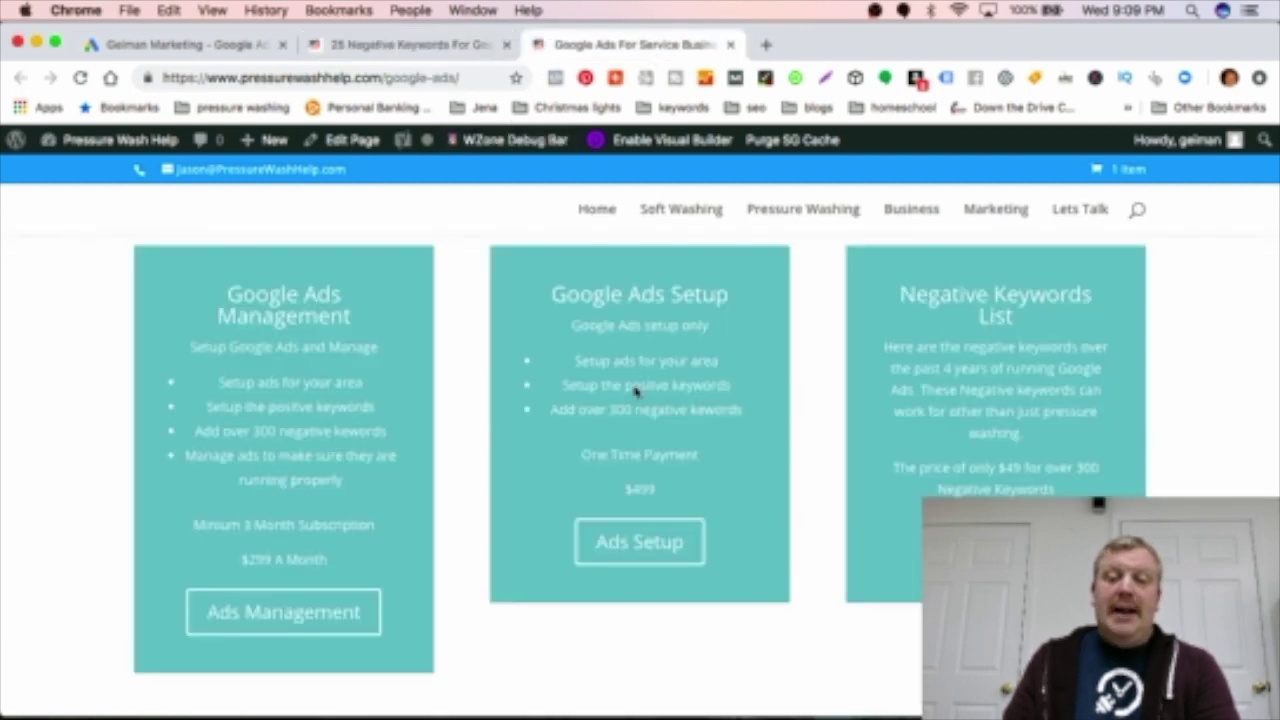
click(228, 45)
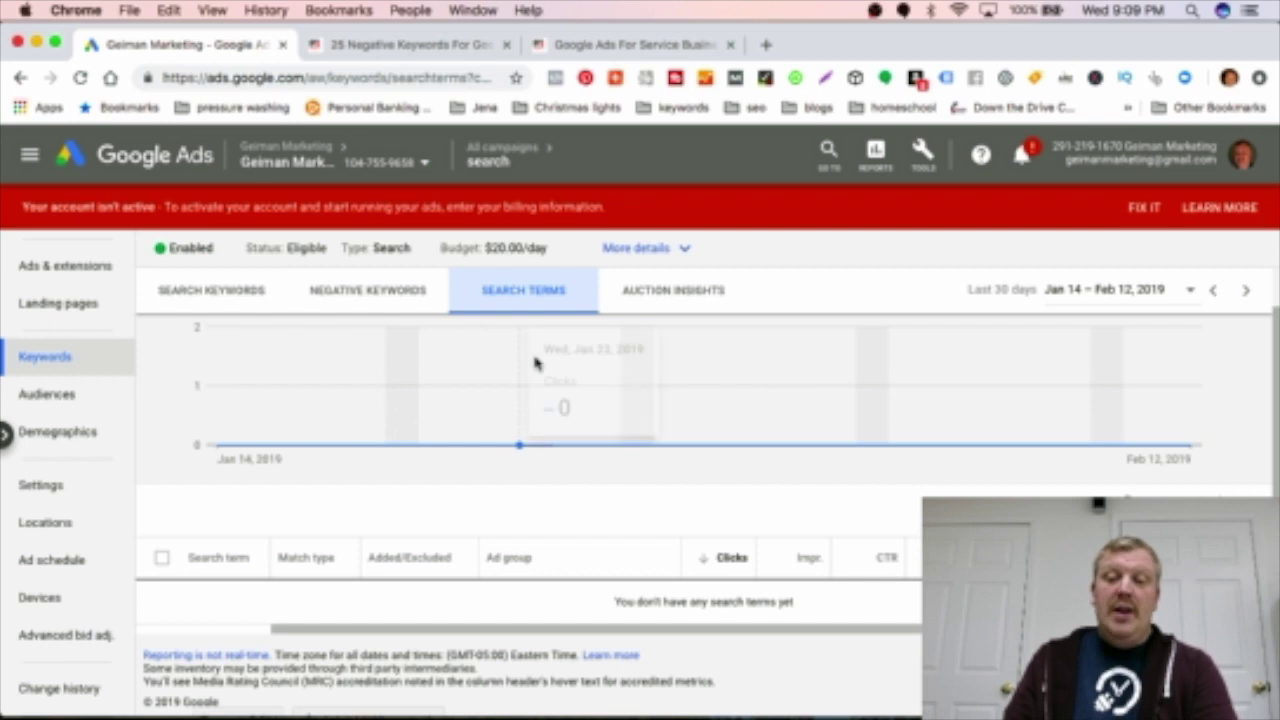
mouse_move(536, 364)
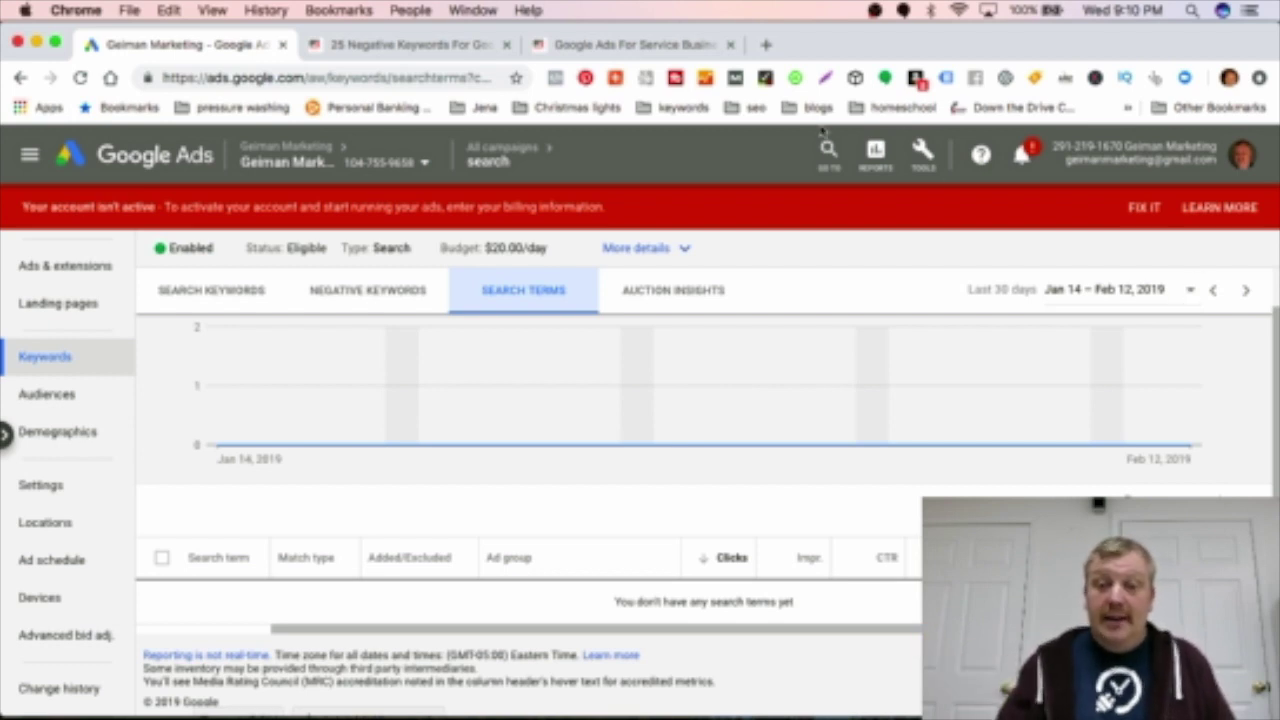
Step: Revisit the negative keywords offers on the website and return to the campaign's negative keywords list in Google Ads
click(588, 47)
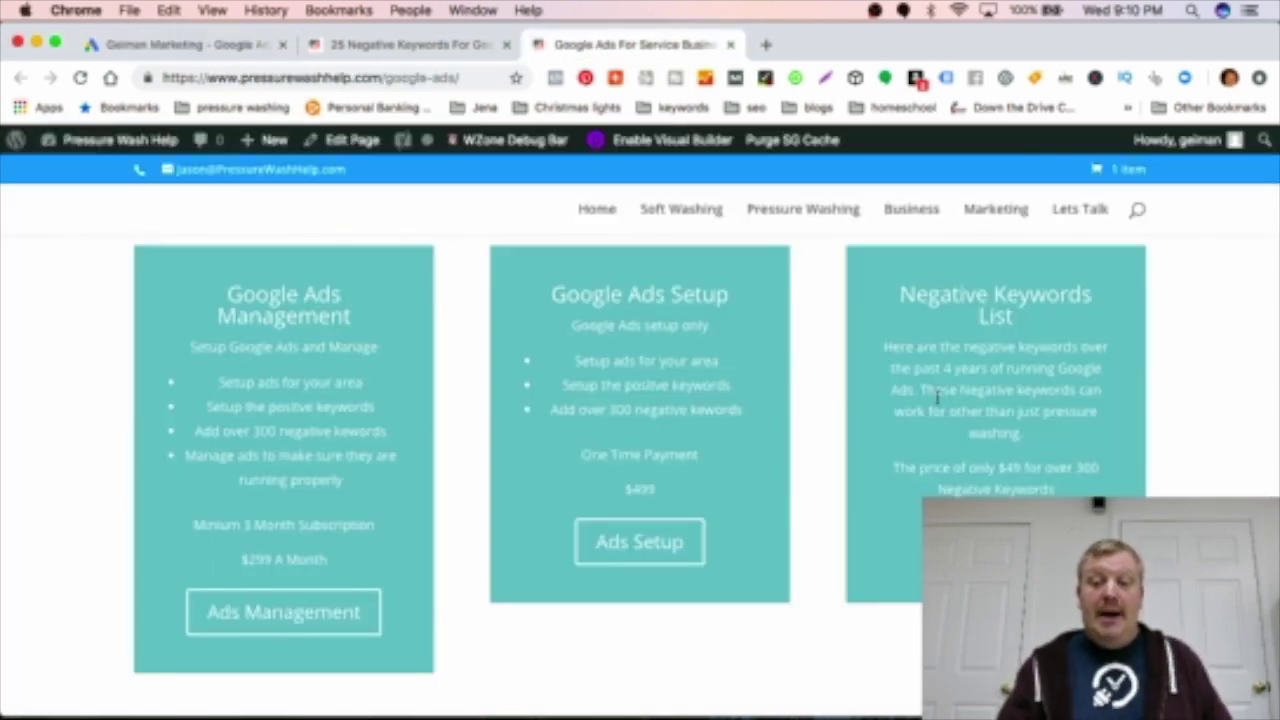
click(423, 46)
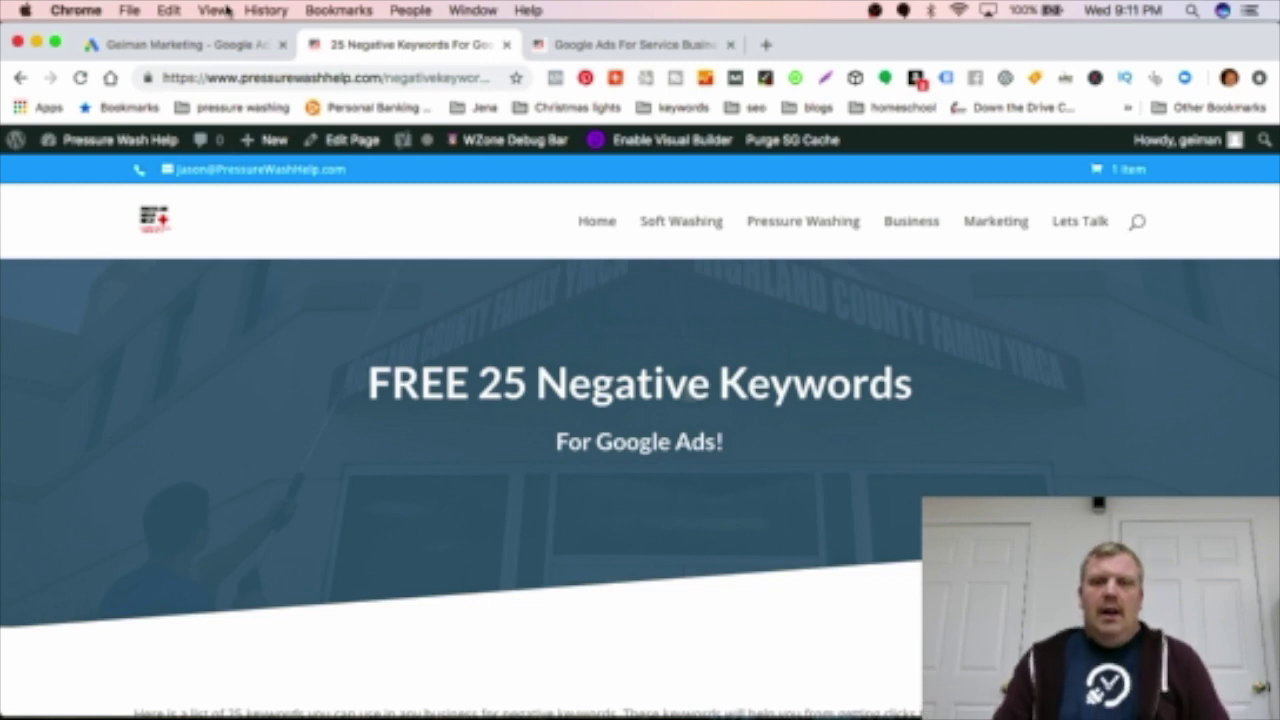
click(205, 50)
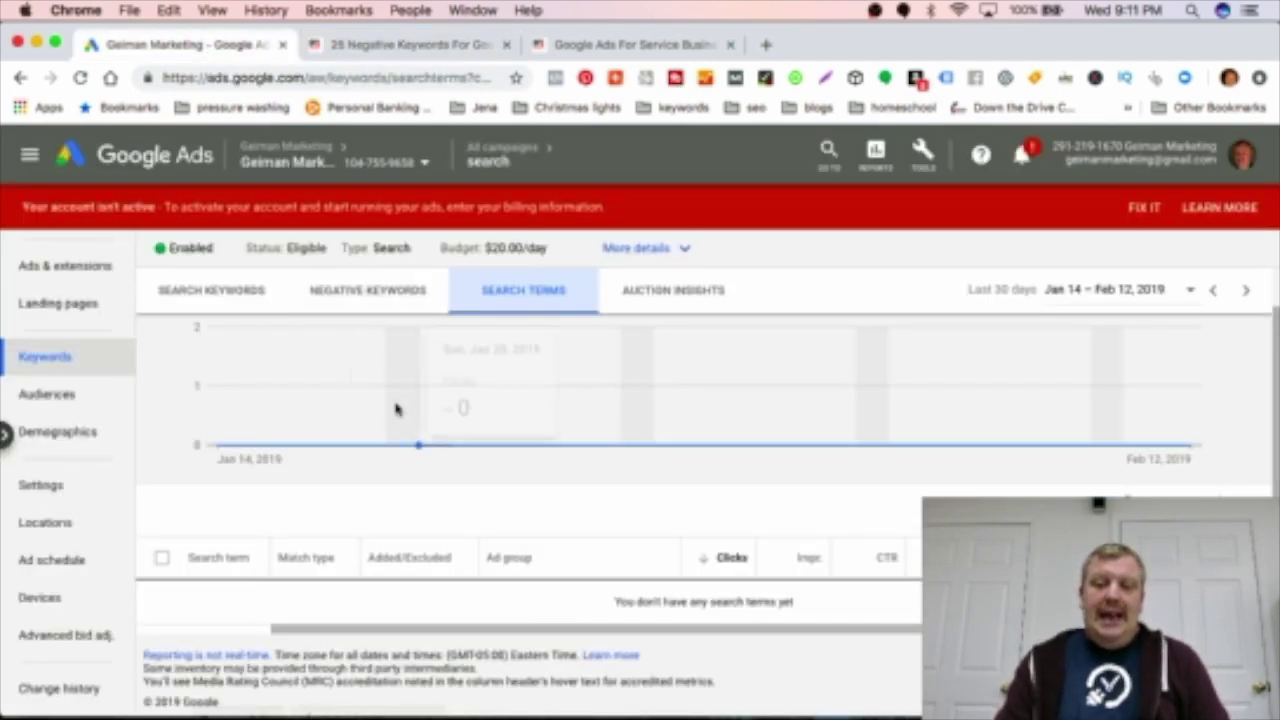
click(158, 289)
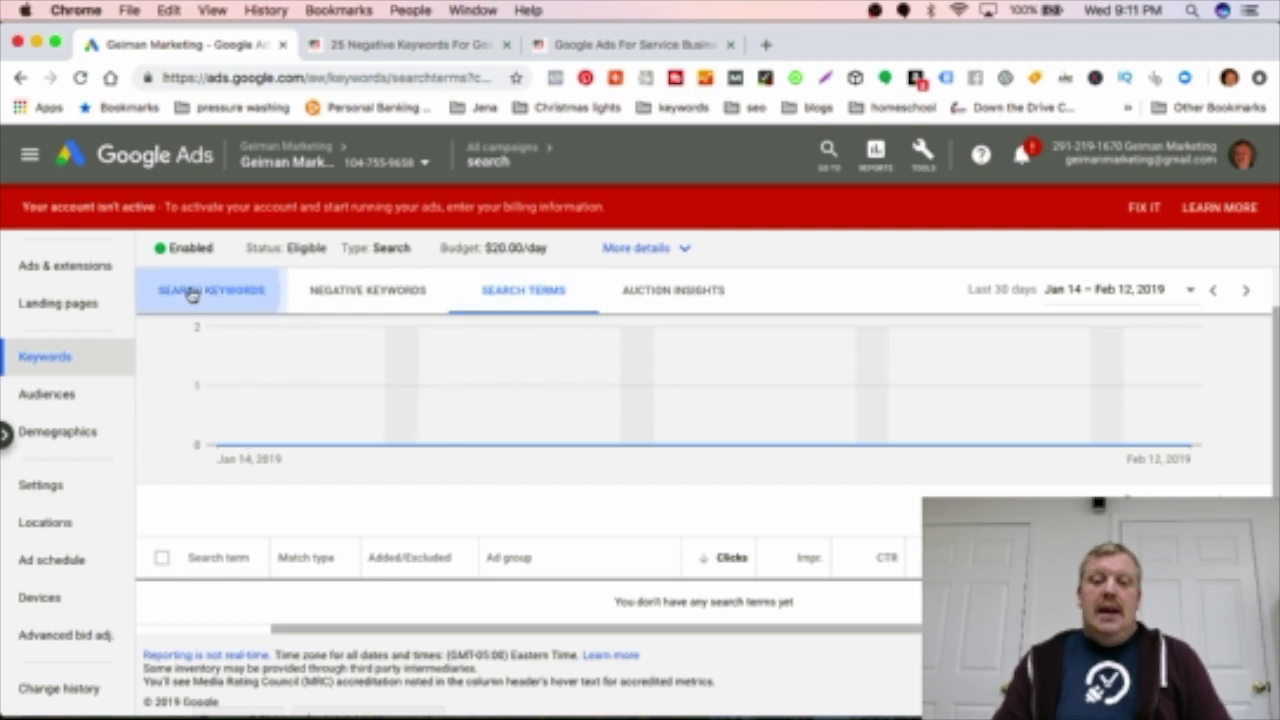
click(390, 291)
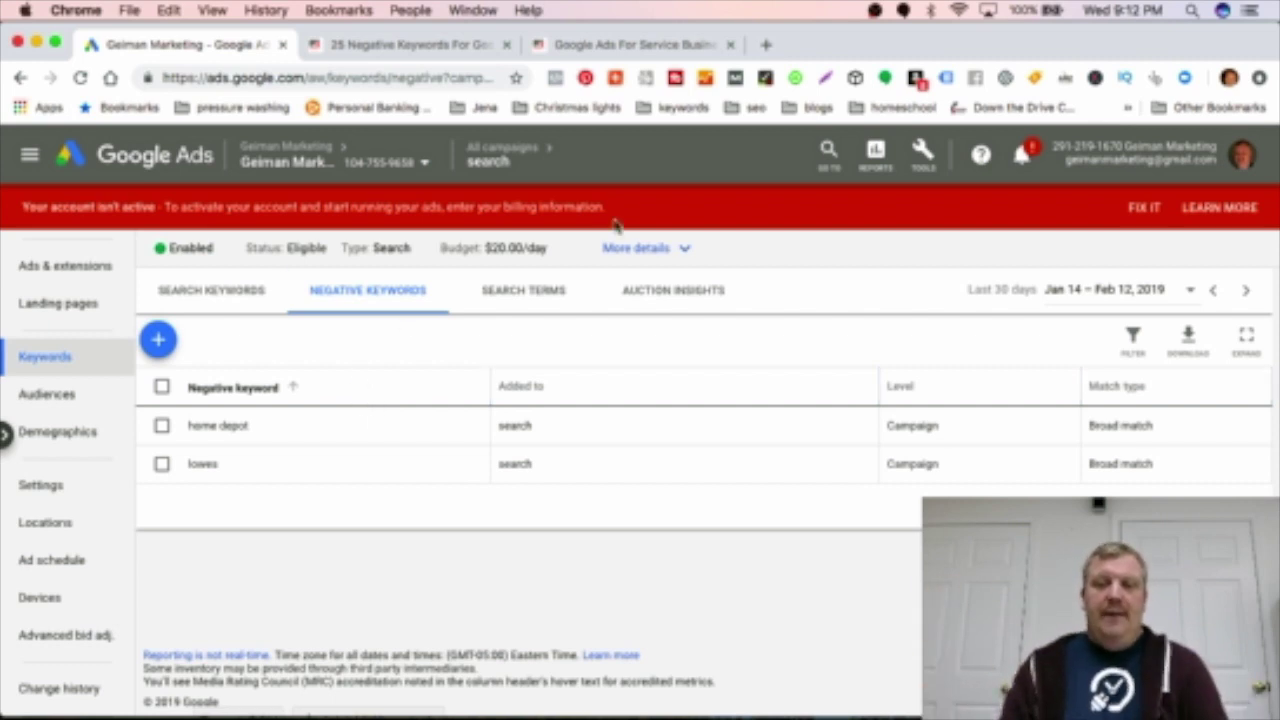
Step: Examine the sign-up form on the free 25 negative keywords page and return to the Google Ads service packages page
click(410, 45)
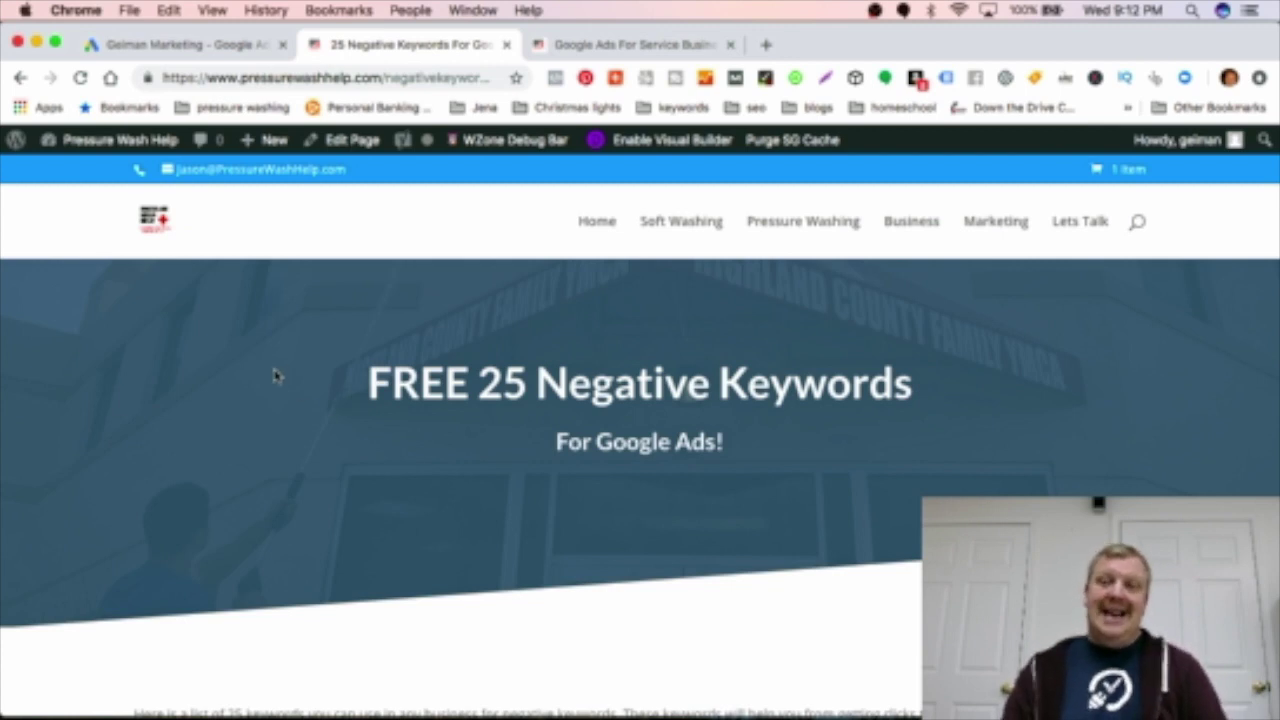
scroll(275, 372, down, 5)
scroll(275, 375, up, 5)
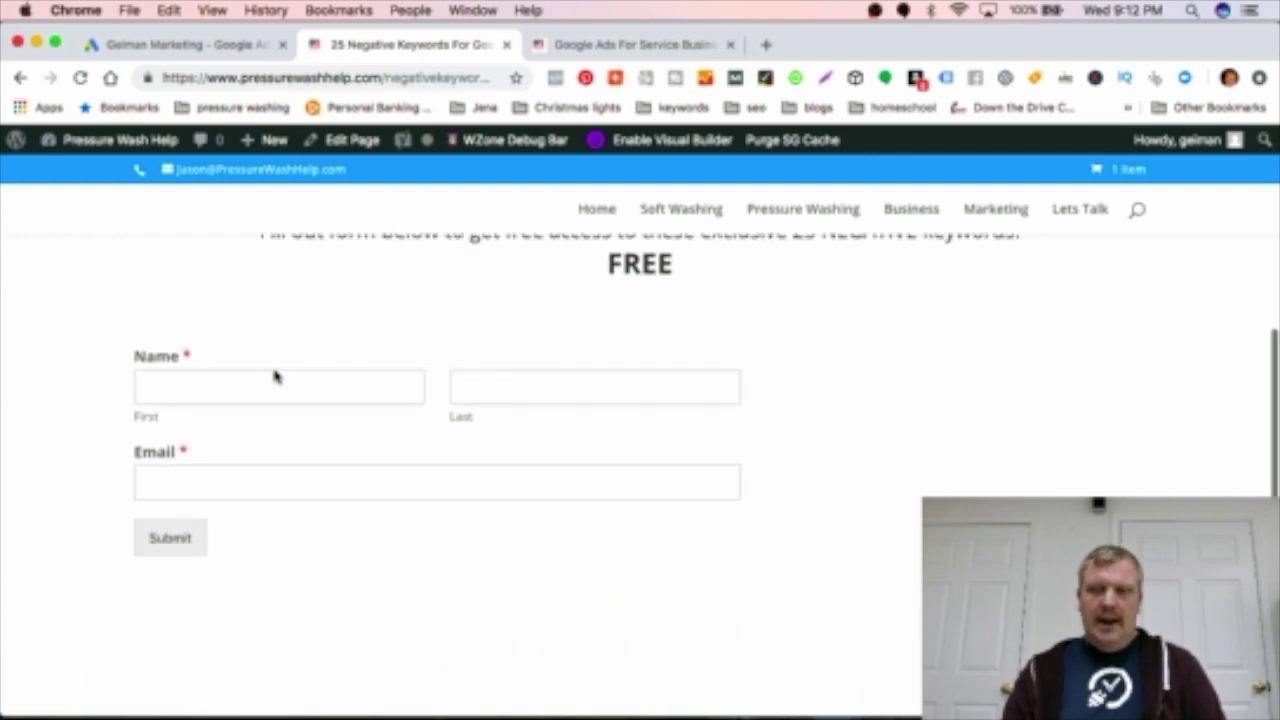
scroll(275, 375, up, 2)
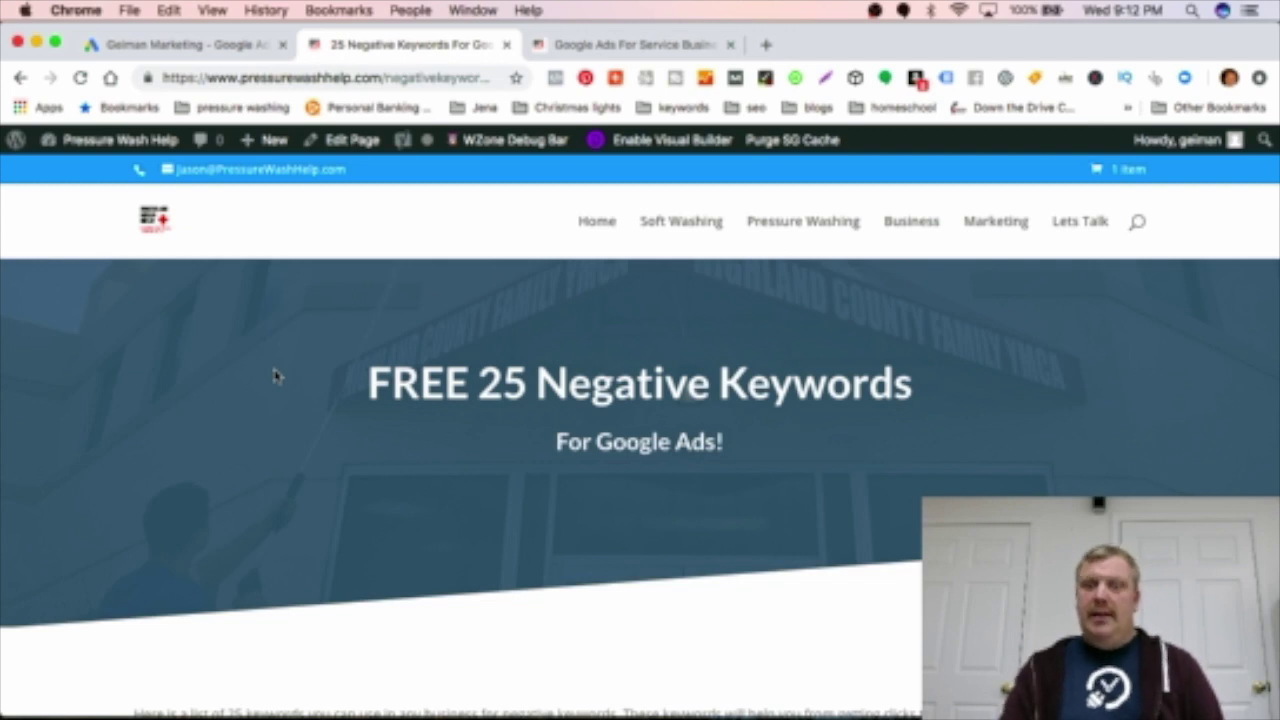
scroll(275, 375, down, 4)
scroll(275, 375, down, 1)
scroll(275, 375, down, 3)
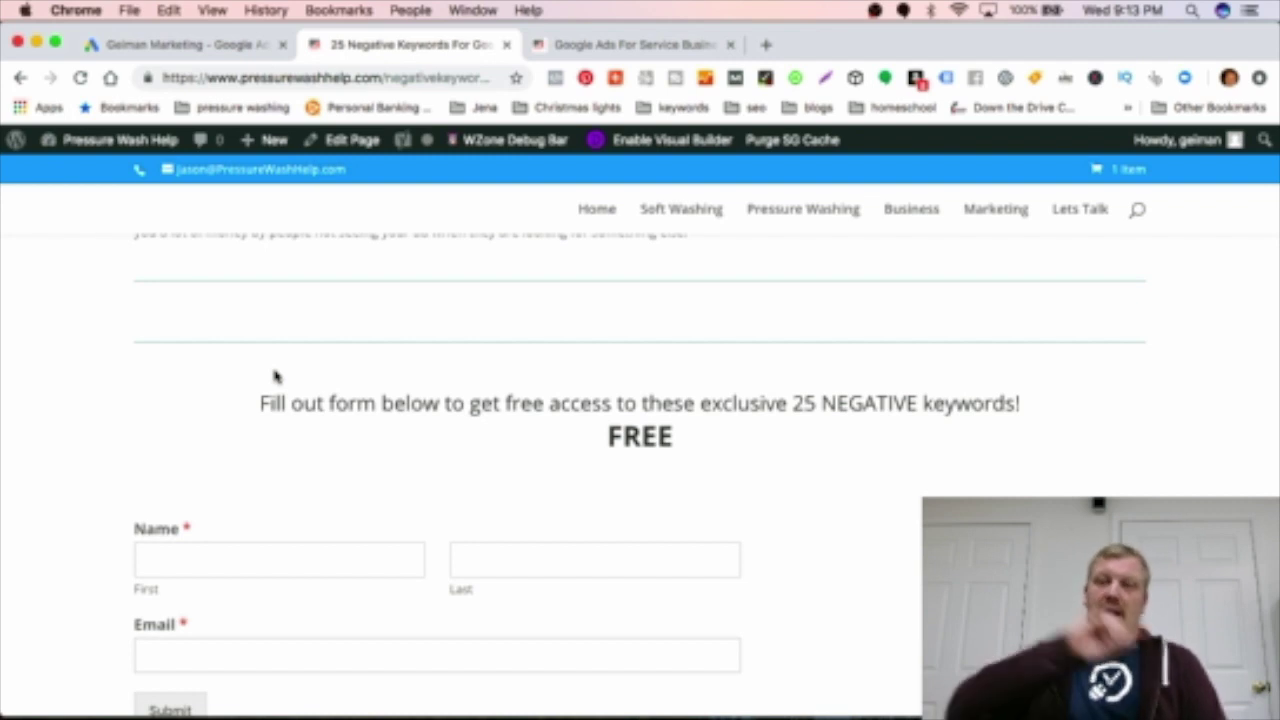
scroll(275, 375, up, 3)
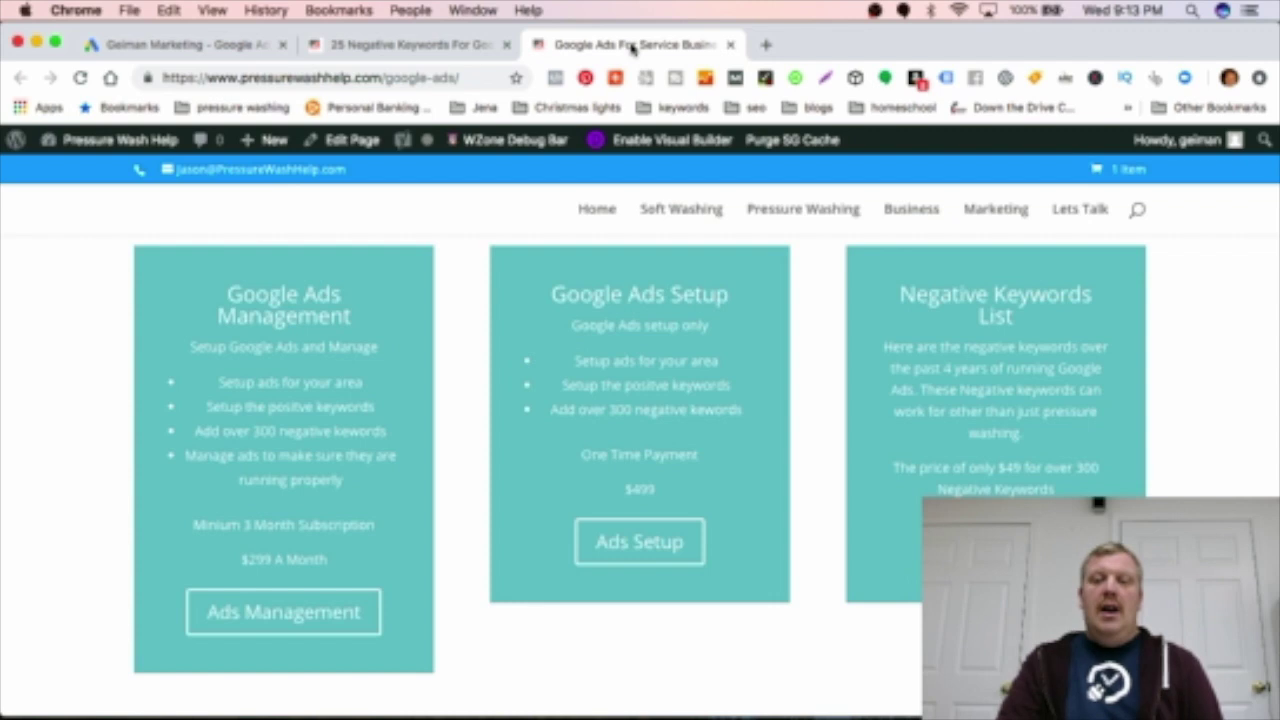
click(632, 45)
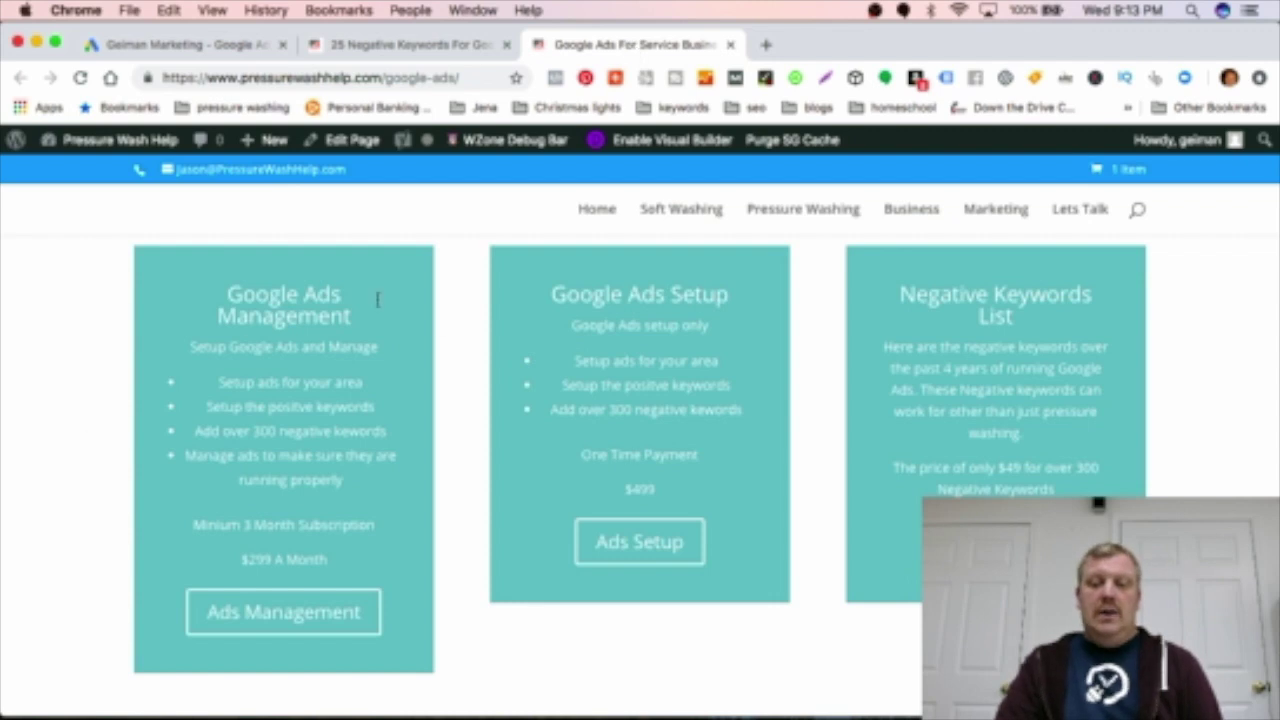